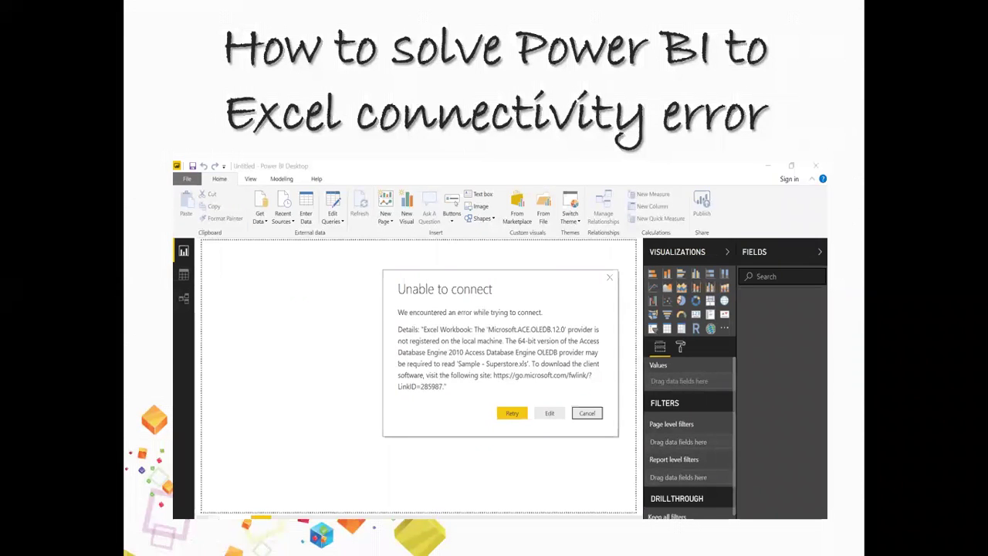
- Switch from the slide show to the untitled Power BI Desktop report window
key(alt+Tab)
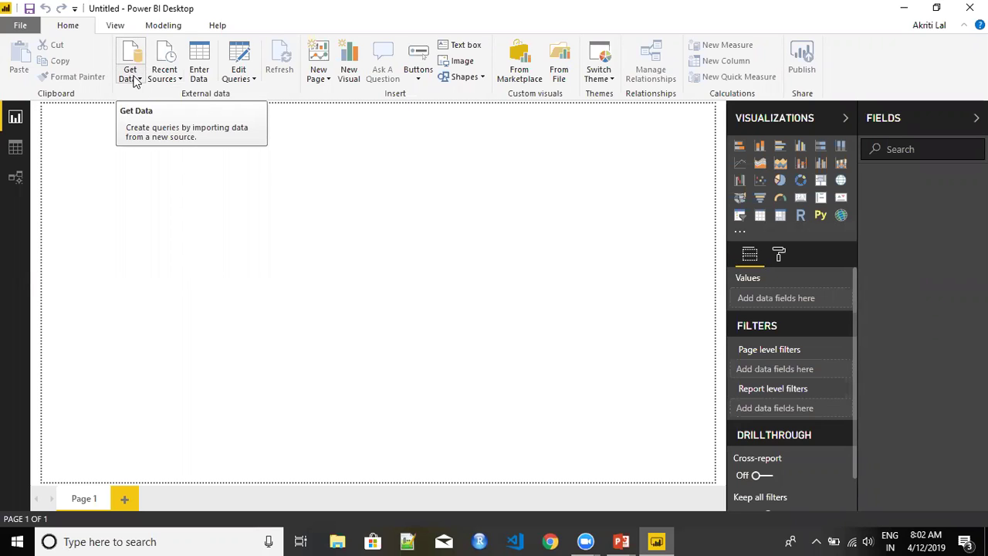
click(134, 80)
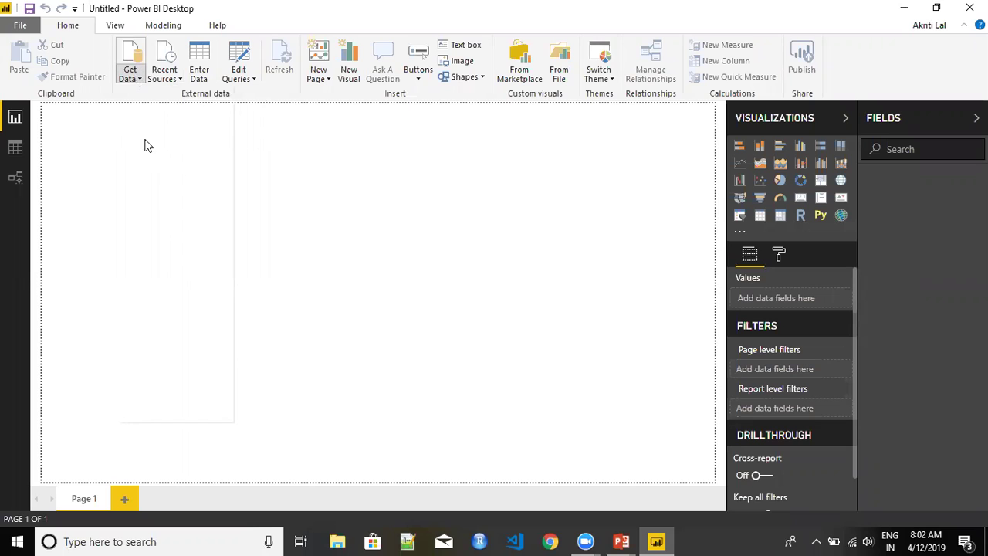
click(133, 82)
click(134, 80)
click(132, 81)
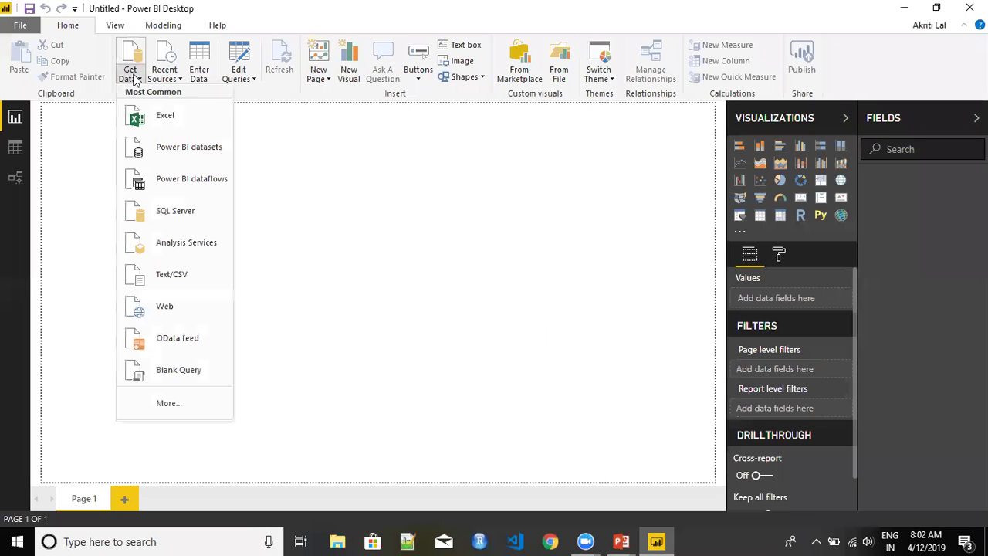
click(170, 119)
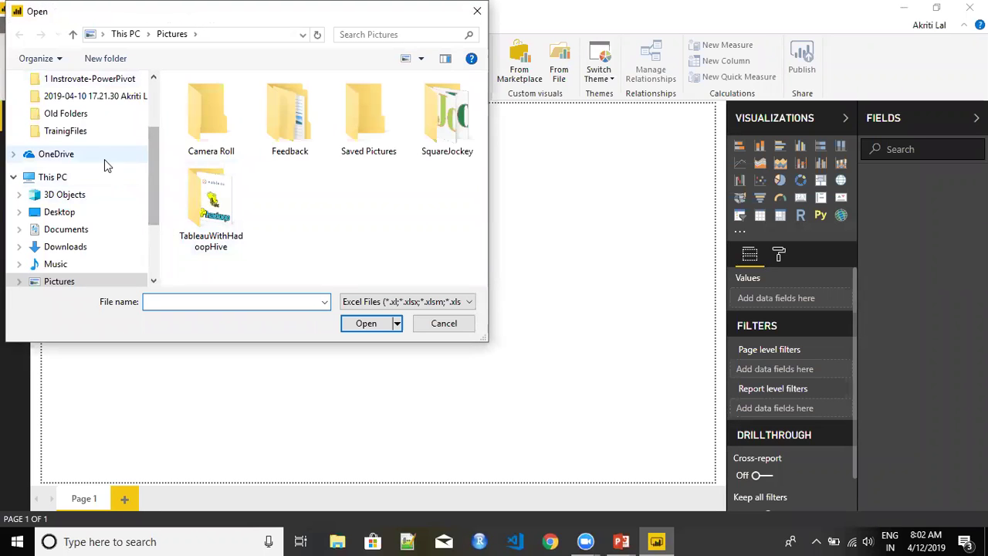
click(111, 213)
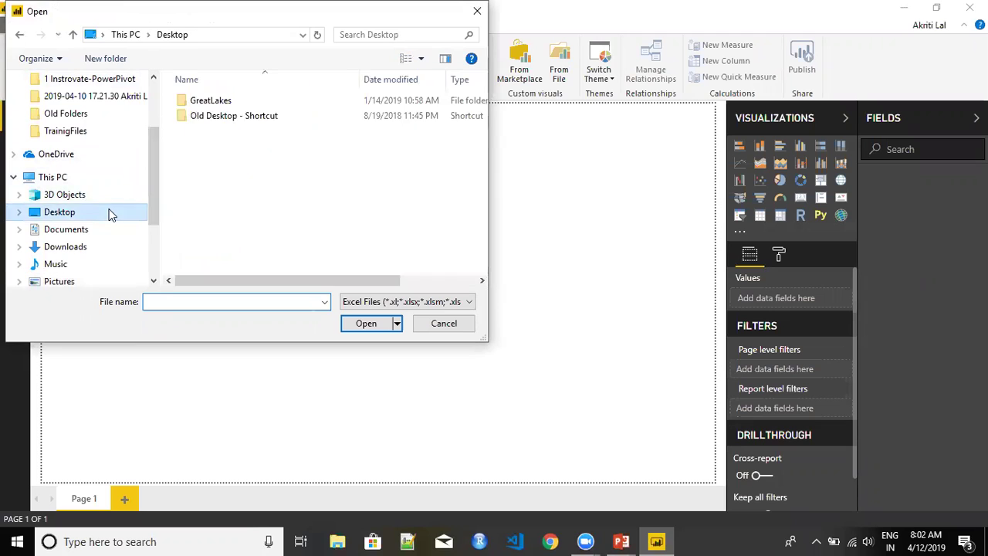
click(231, 177)
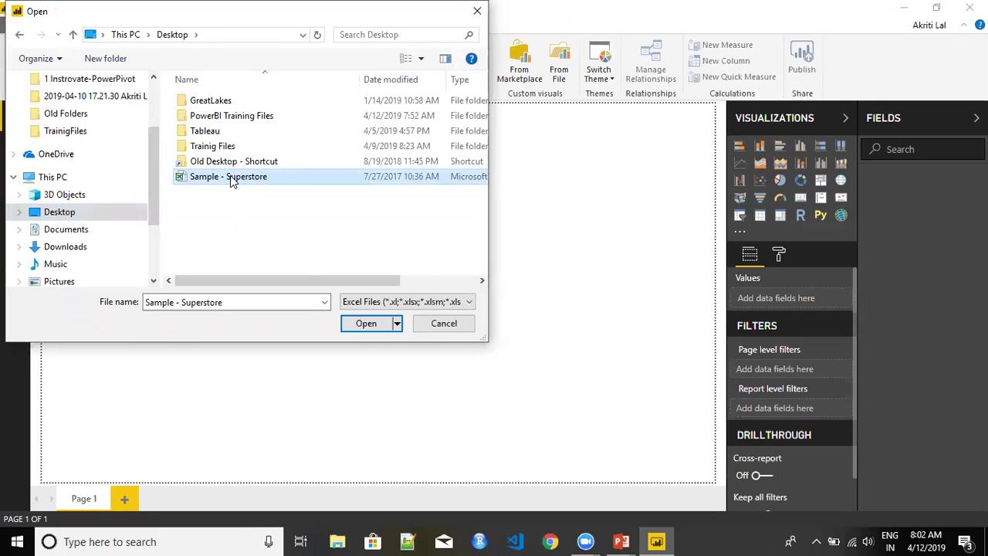
click(369, 326)
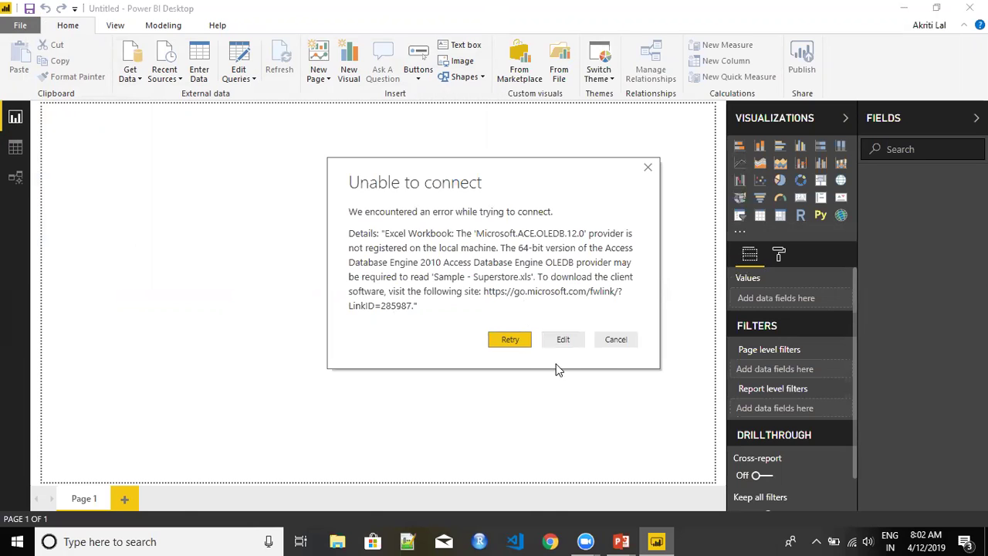
click(614, 343)
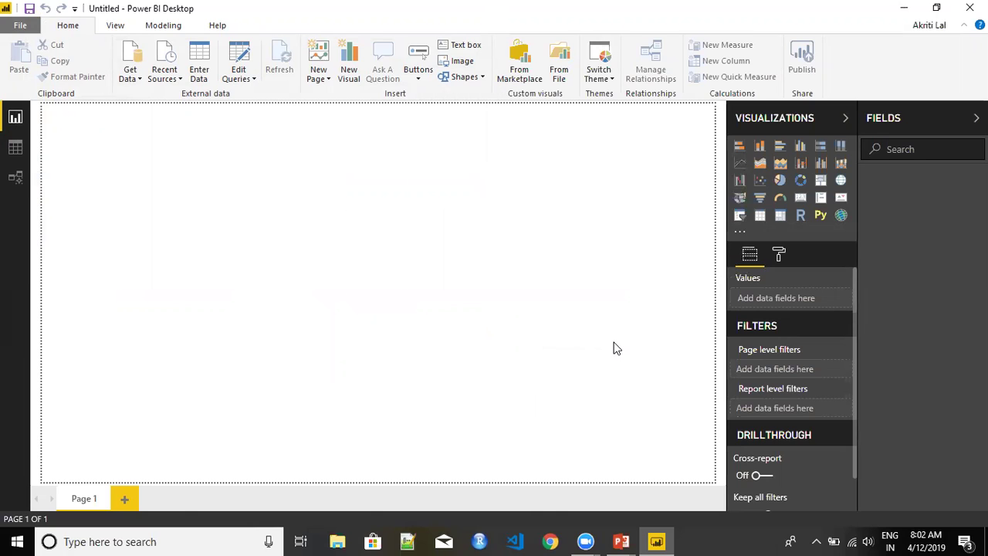
- Open the Sample - Superstore workbook from the Desktop in Excel, on its Orders sheet
key(super+d)
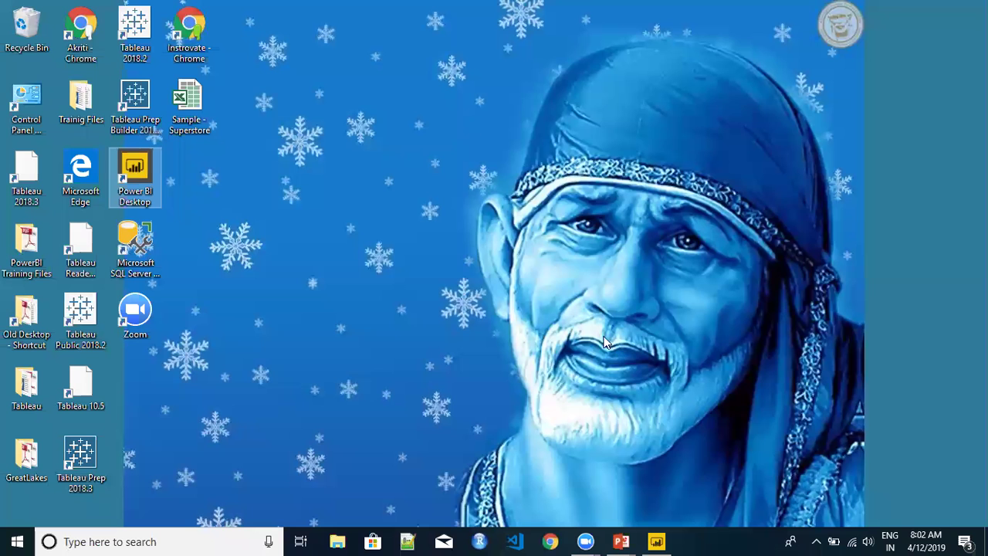
click(190, 122)
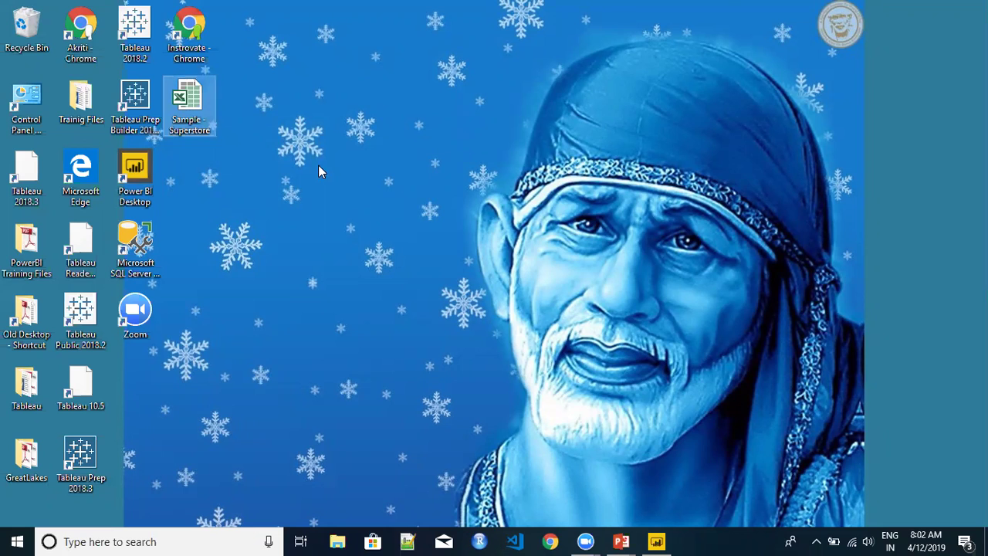
double_click(193, 101)
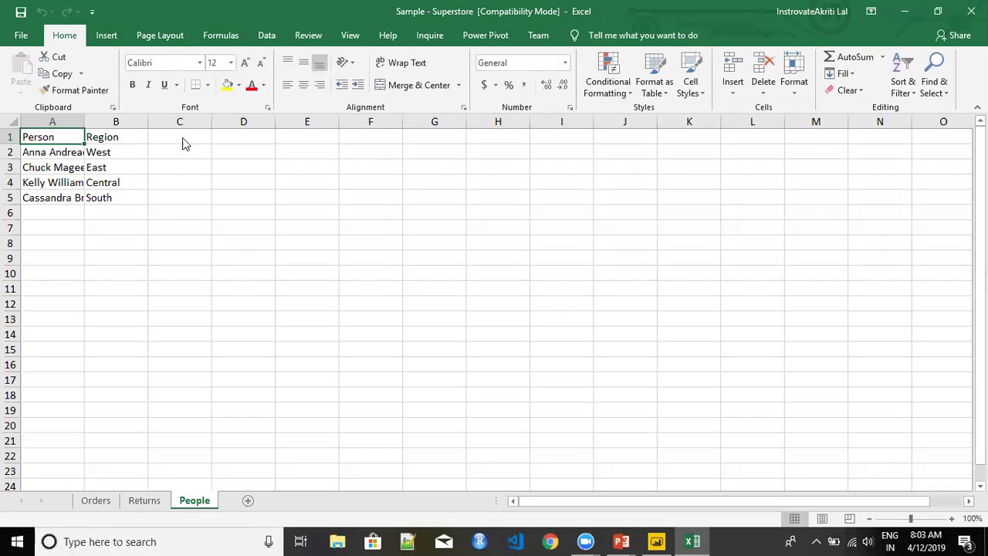
click(95, 501)
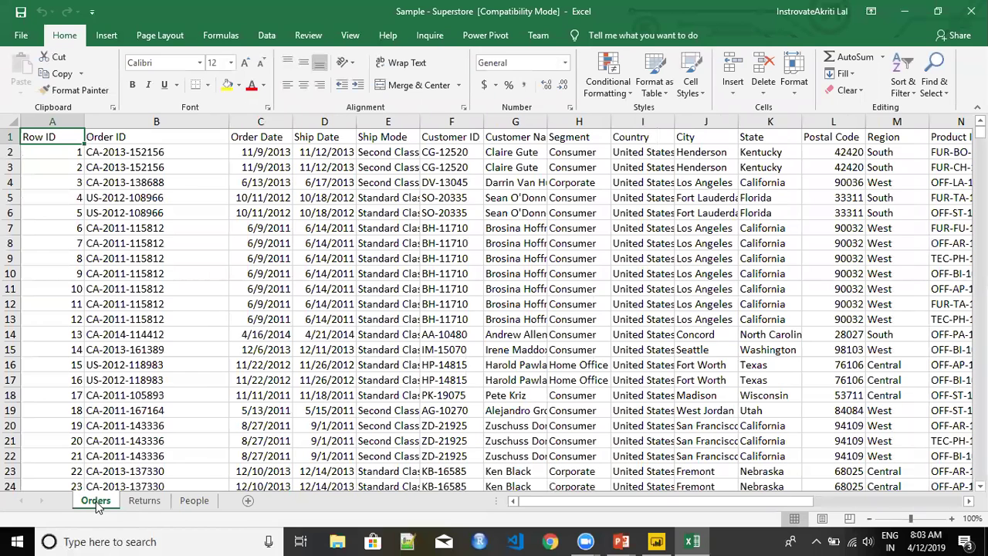
- Save the workbook to the Desktop with Save as type set to Excel Workbook
click(22, 36)
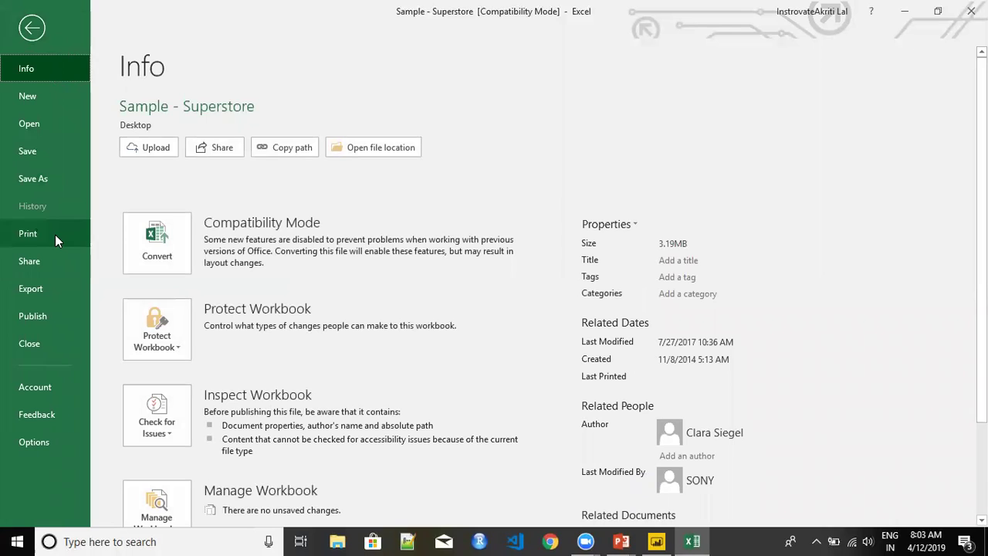
click(49, 179)
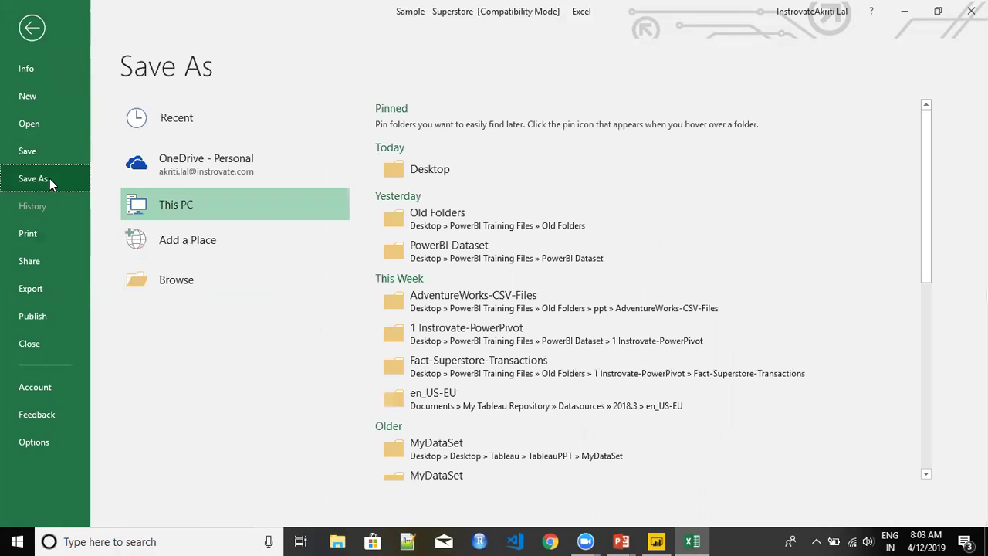
click(219, 279)
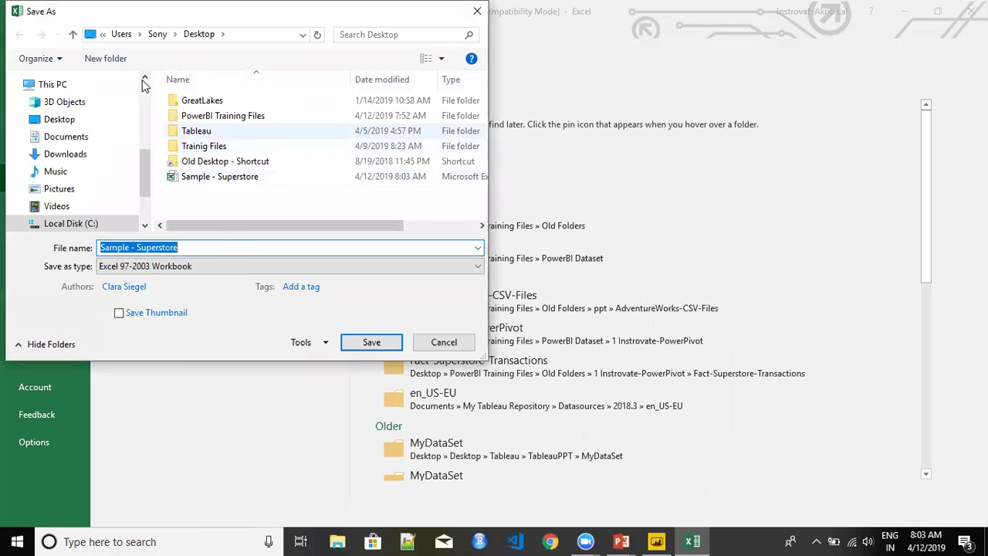
click(91, 122)
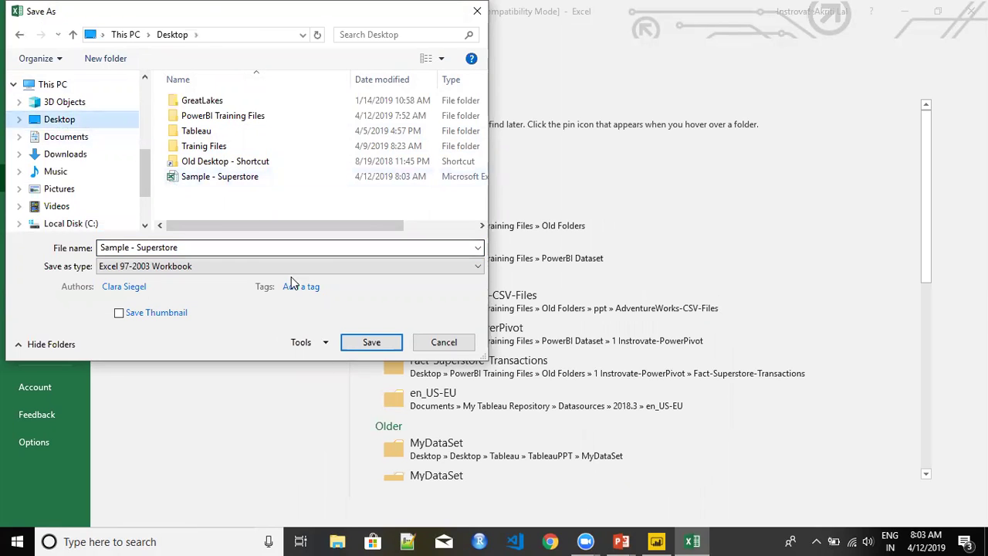
click(478, 266)
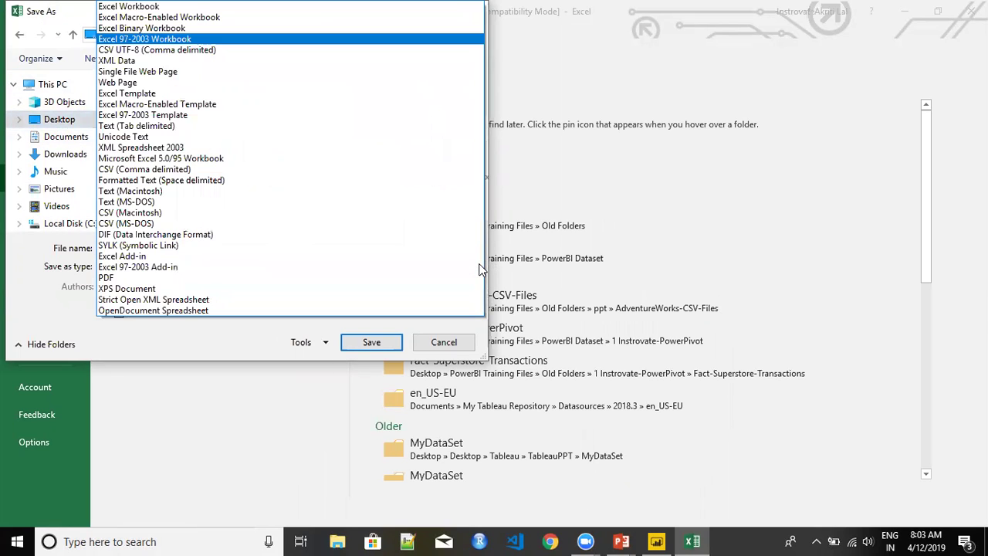
click(428, 8)
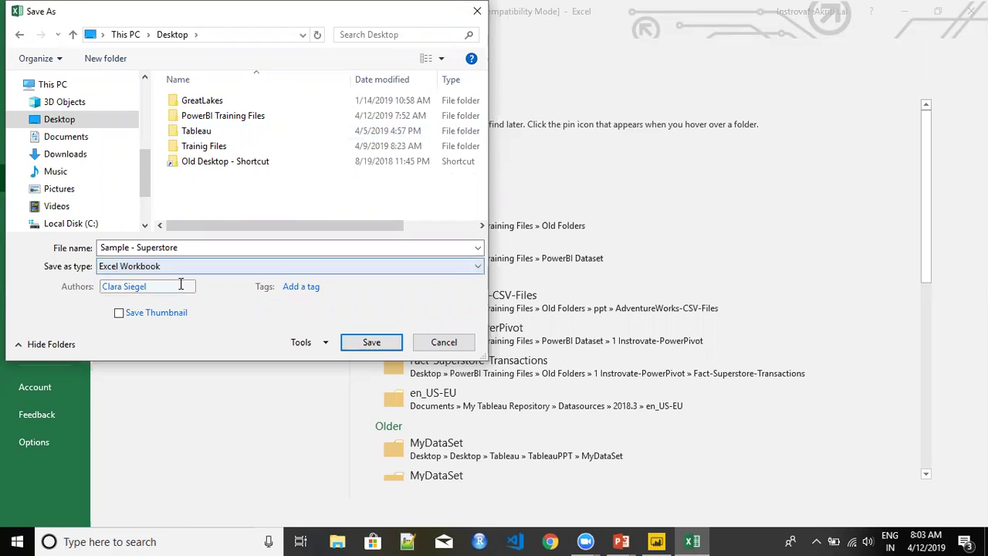
click(351, 346)
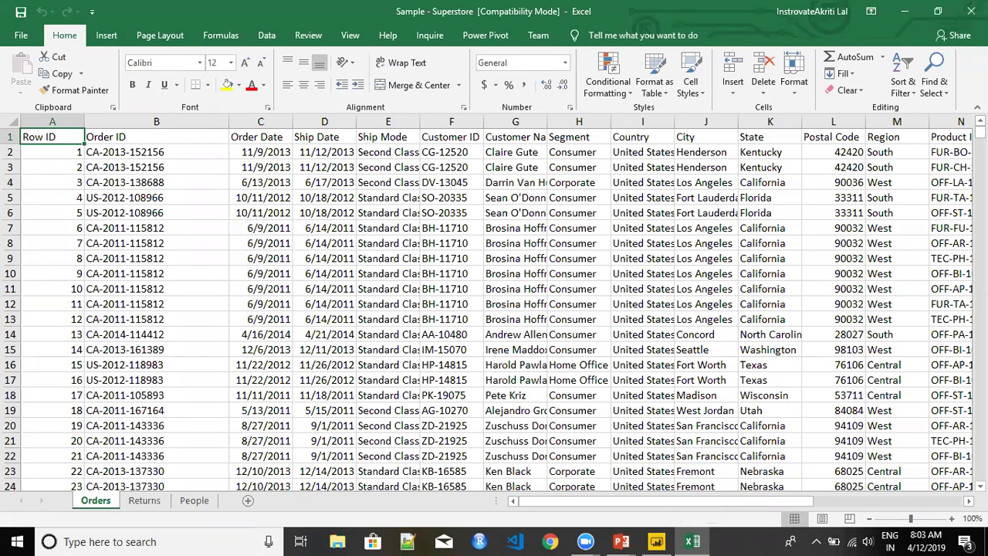
- Leave Excel and return to the Power BI Desktop window
key(super+d)
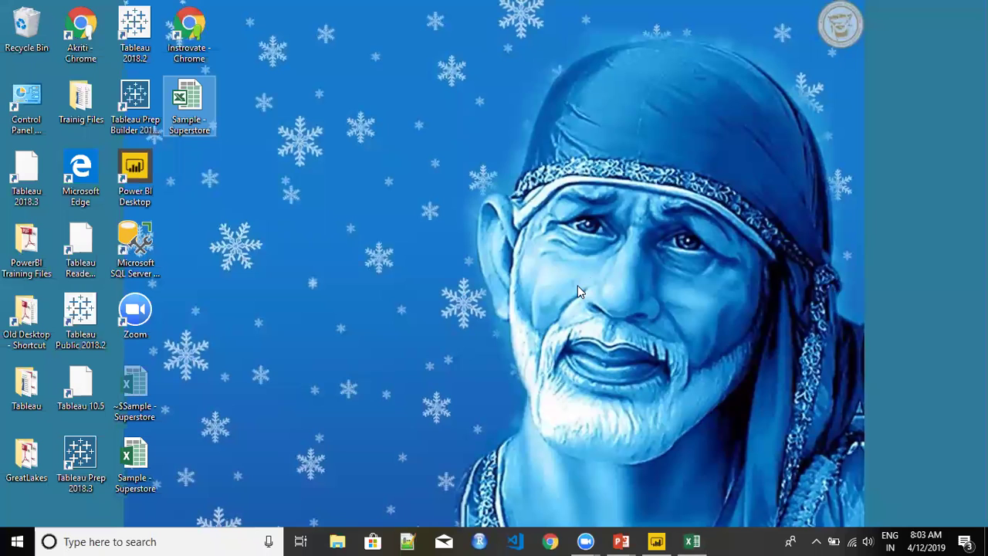
click(296, 237)
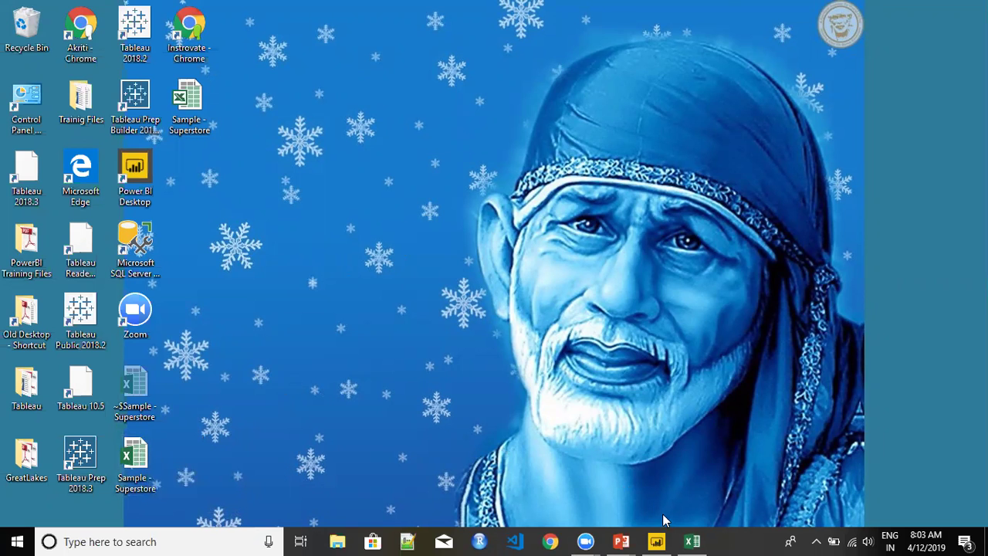
click(657, 541)
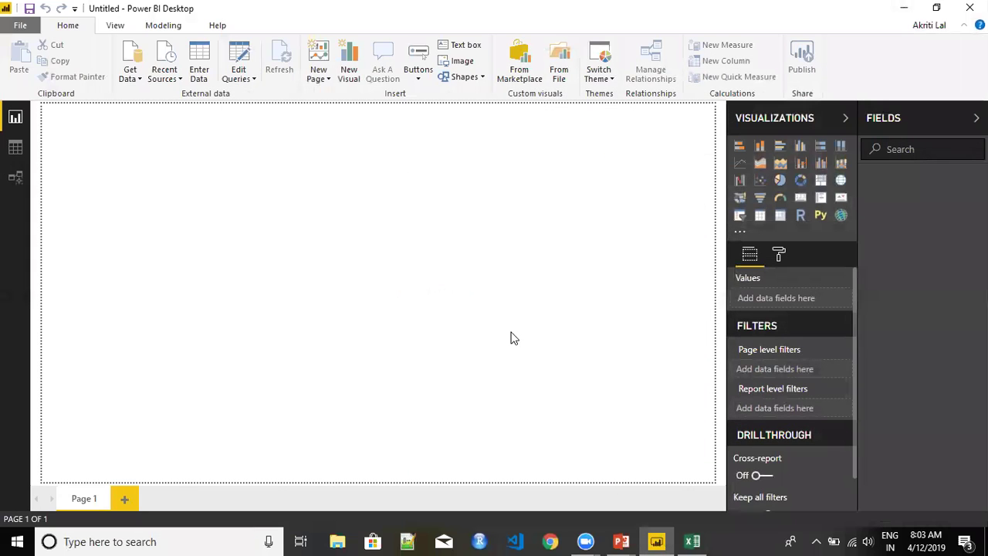
- Get Data from Excel, choosing the newly saved Sample - Superstore.xlsx file
click(130, 78)
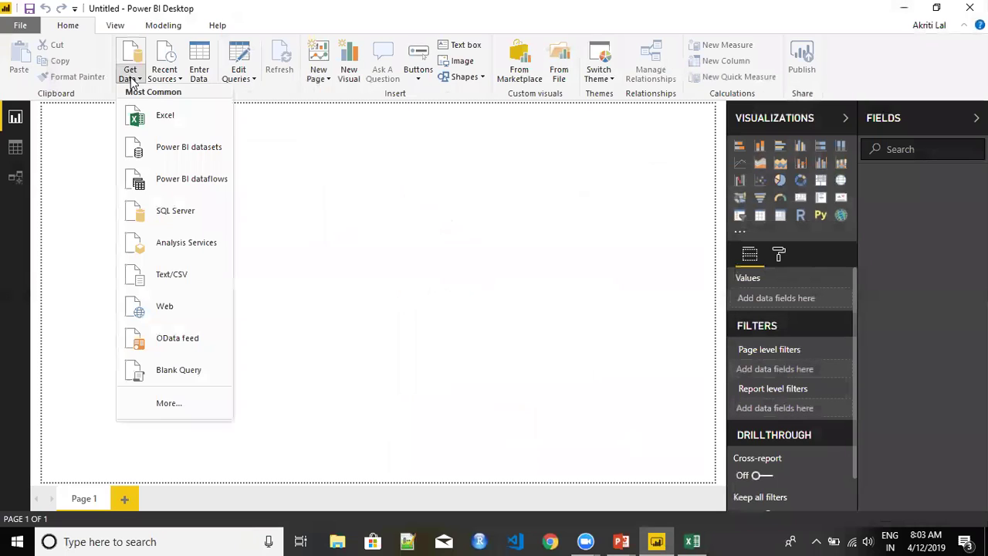
click(159, 123)
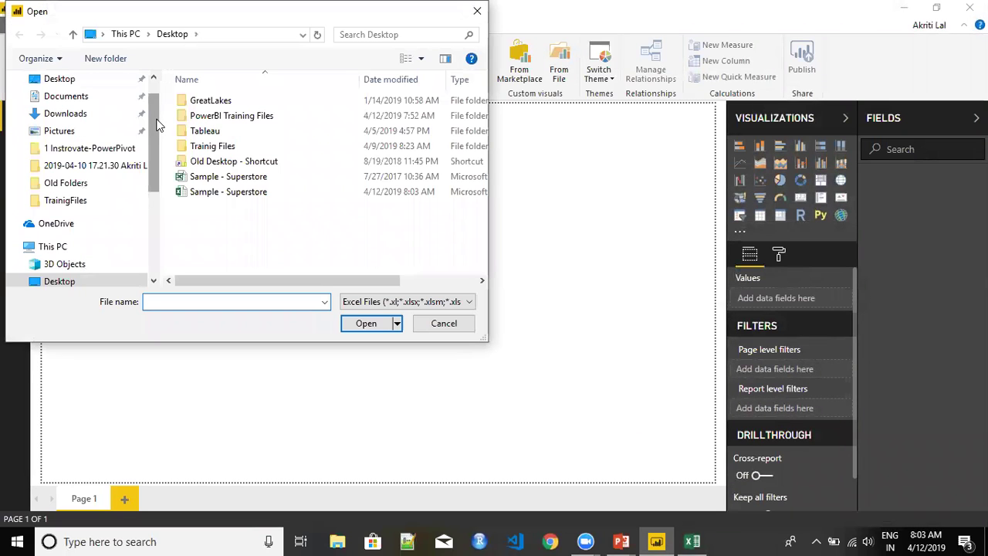
click(264, 184)
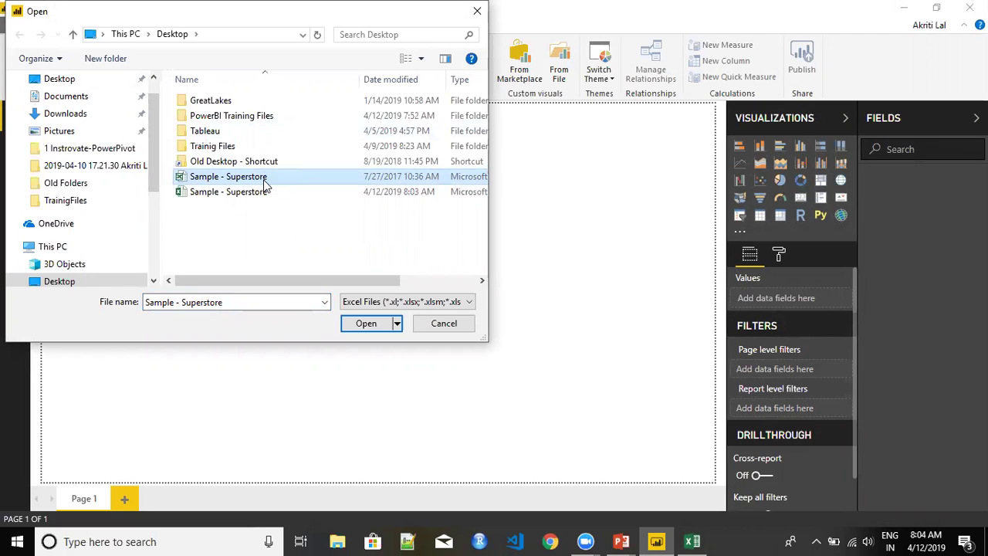
click(266, 194)
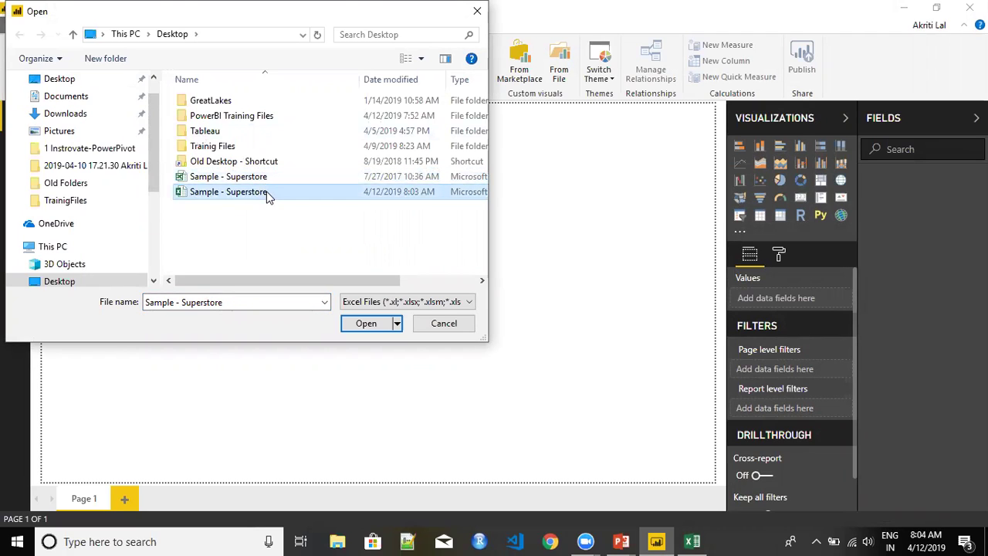
click(389, 324)
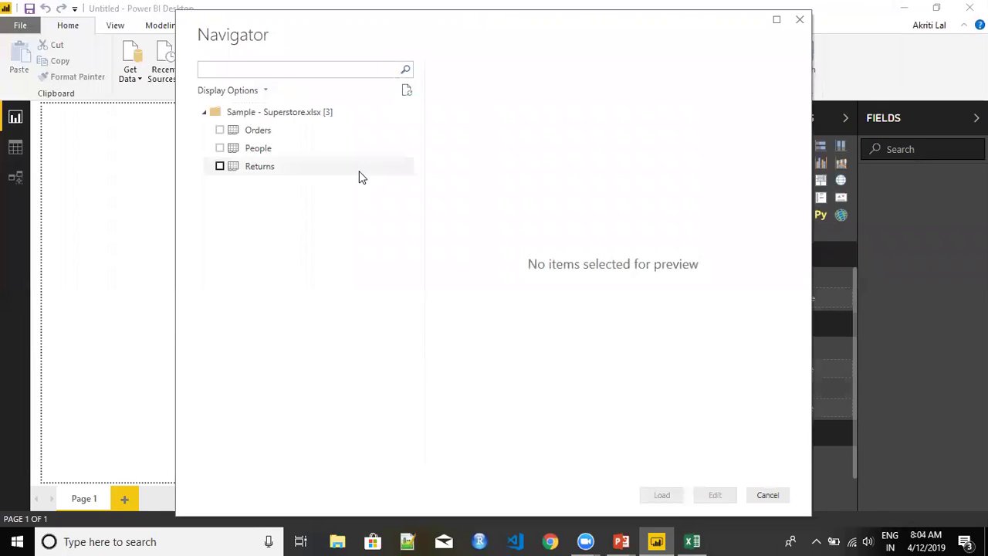
- Tick the Orders, People and Returns sheets in the Navigator and load them
click(220, 130)
click(220, 148)
click(220, 166)
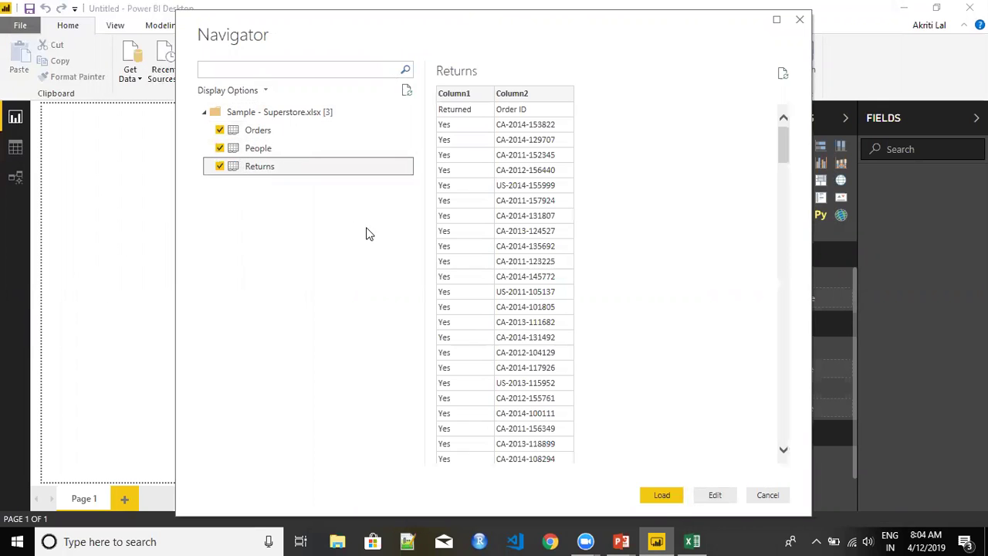
click(664, 498)
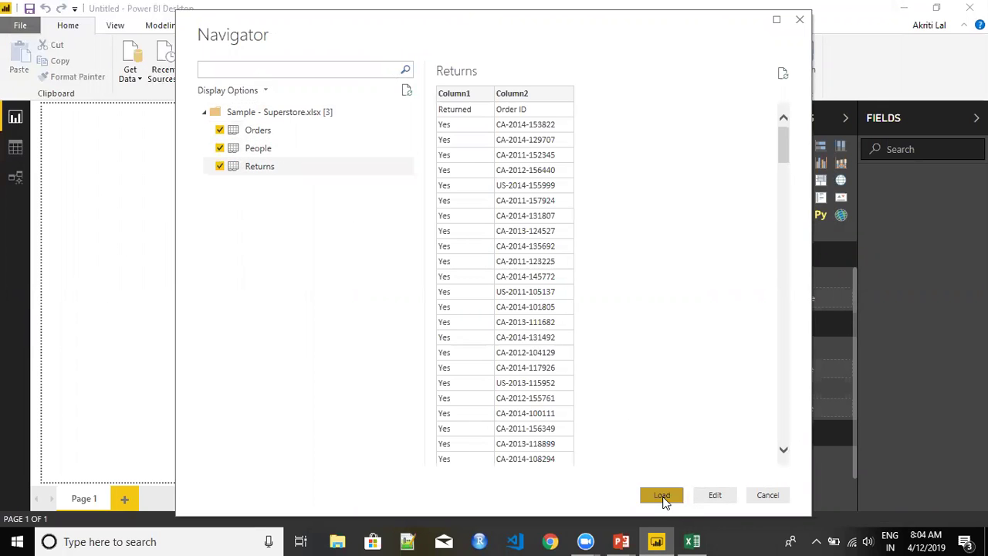